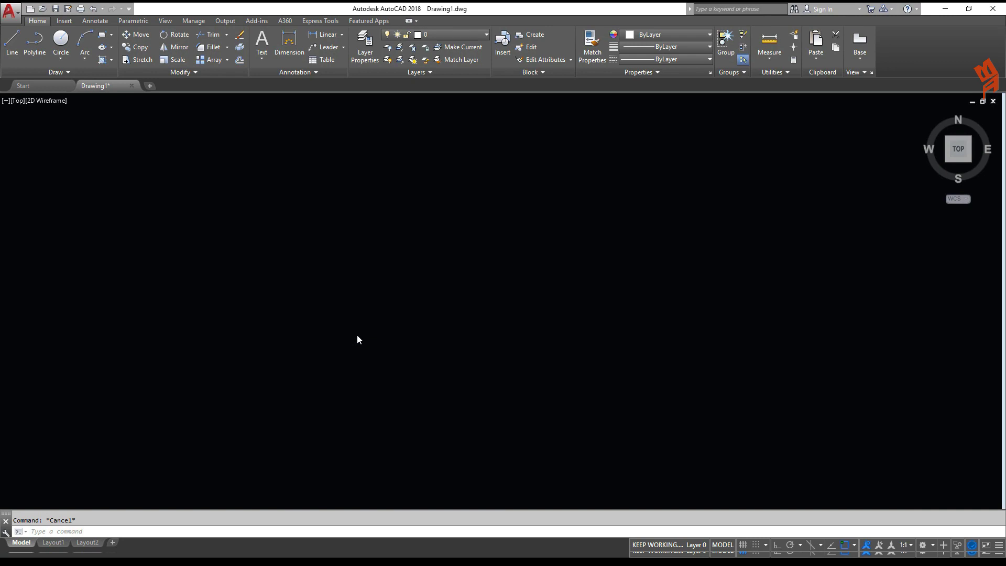
# Step: Start a line and draw the first lot side 120.29 at bearing N77°57'E
pyautogui.write('l')
pyautogui.press('Return')
pyautogui.click(351, 298)
pyautogui.press('Tab')
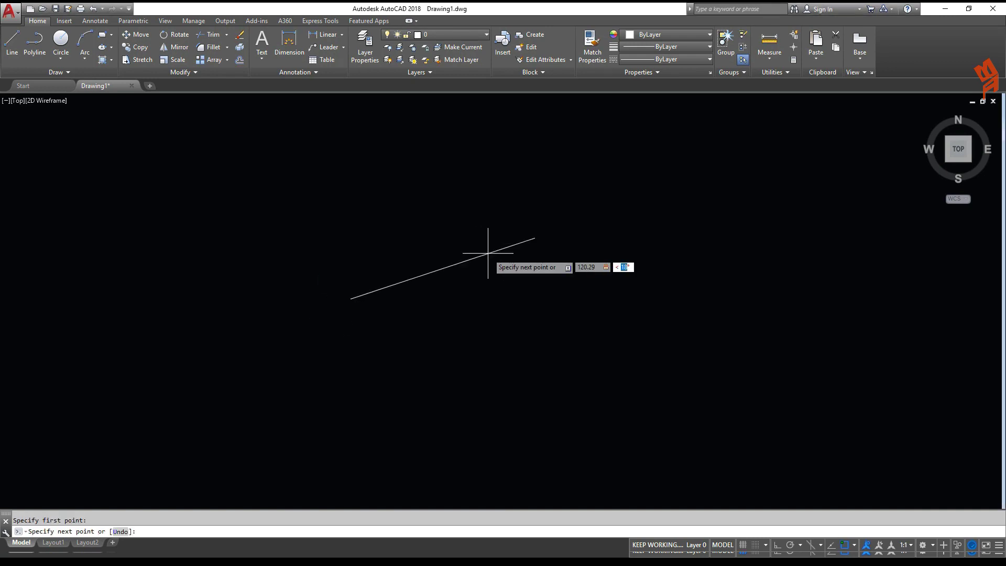
pyautogui.write("n77d57'e")
pyautogui.press('Return')
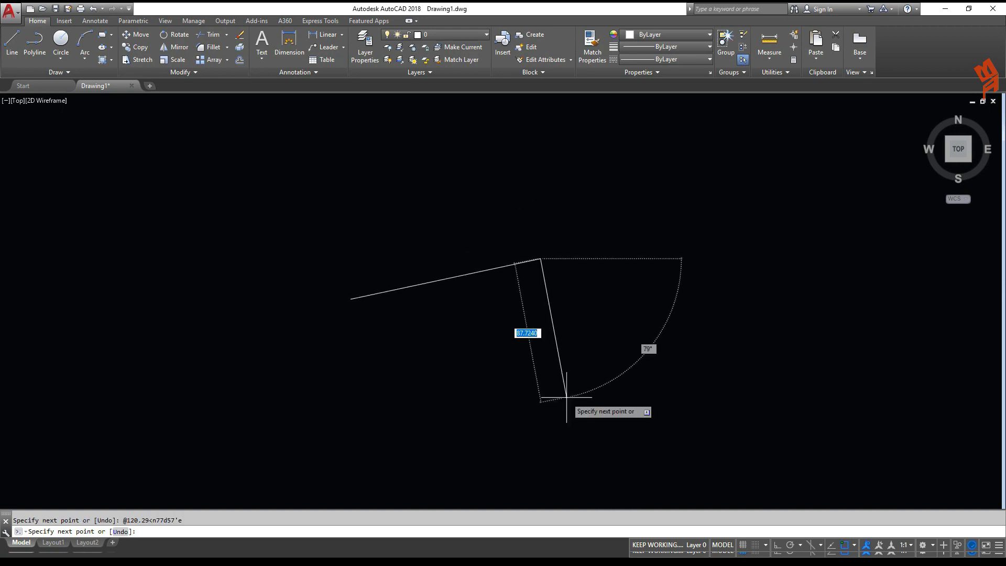
# Step: Draw the 38.83 side at S16°21'E and enter 127.89 for the third side
pyautogui.write('38.83')
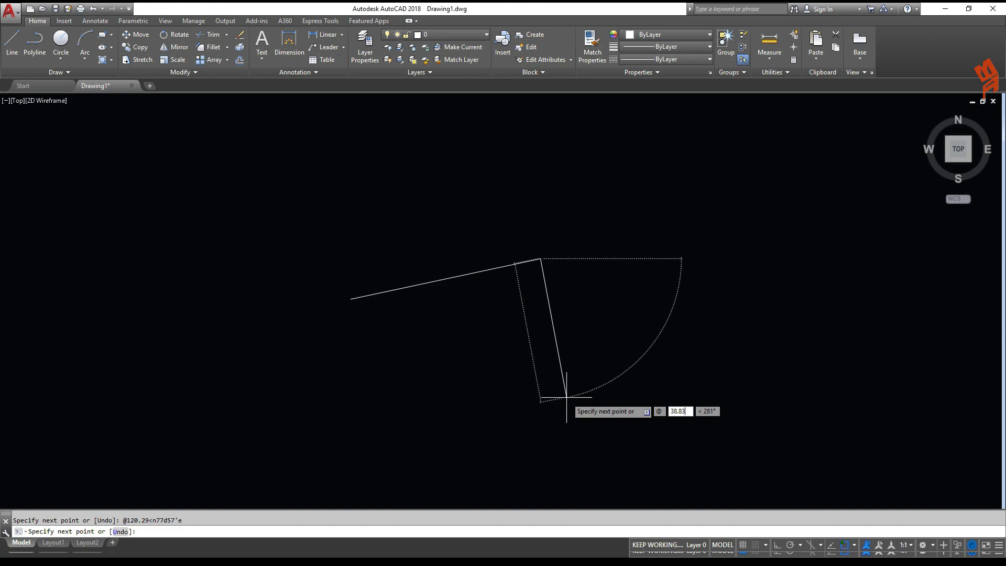
pyautogui.press('Tab')
pyautogui.write("s16d21'e")
pyautogui.press('Return')
pyautogui.write('127.')
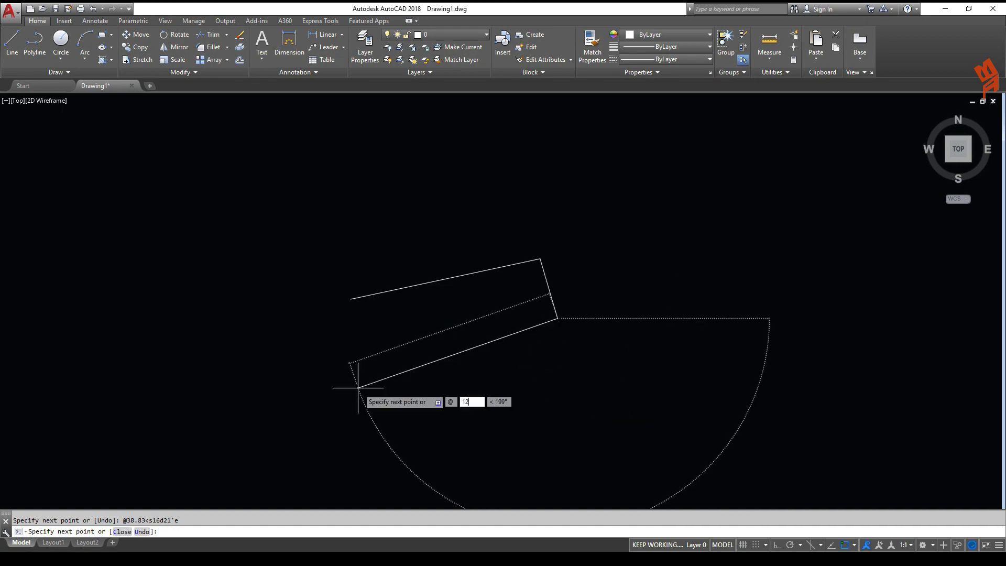
pyautogui.write('89')
pyautogui.press('Tab')
pyautogui.write('s')
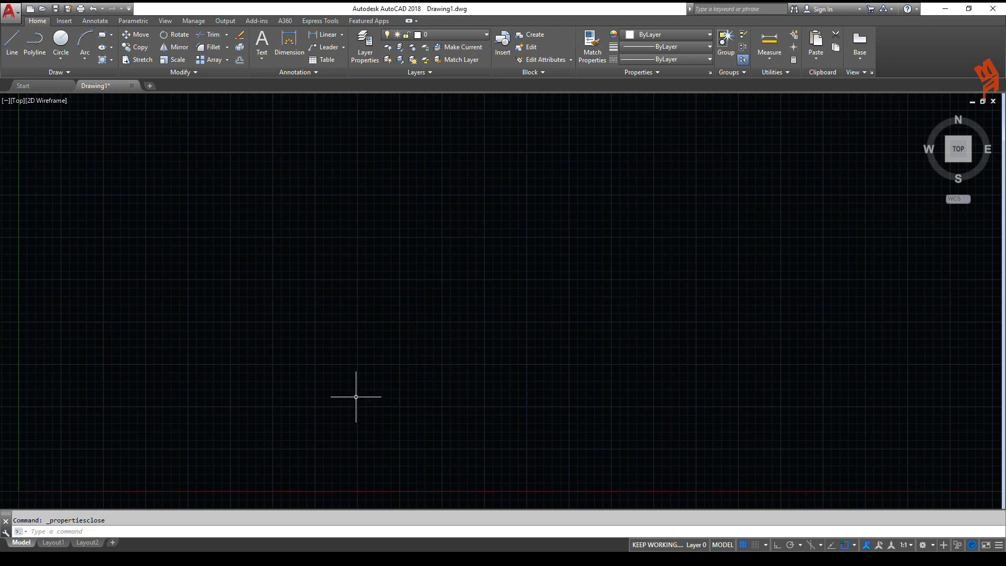
# Step: Cancel the unfinished line, zoom out, and restart it with 120.29 at bearing N77°57'E
pyautogui.press('Escape')
pyautogui.scroll(-2, 378, 321)
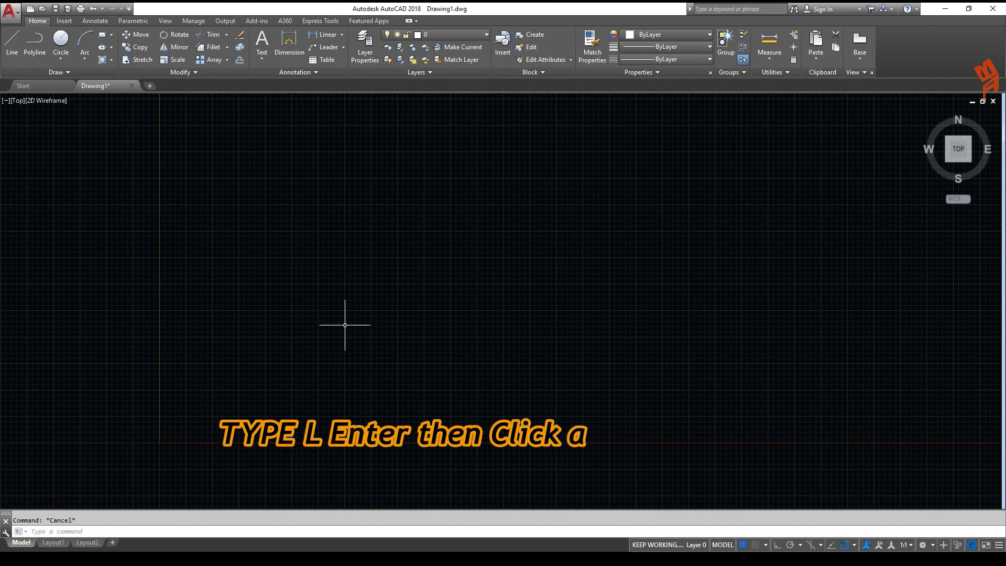
pyautogui.write('l')
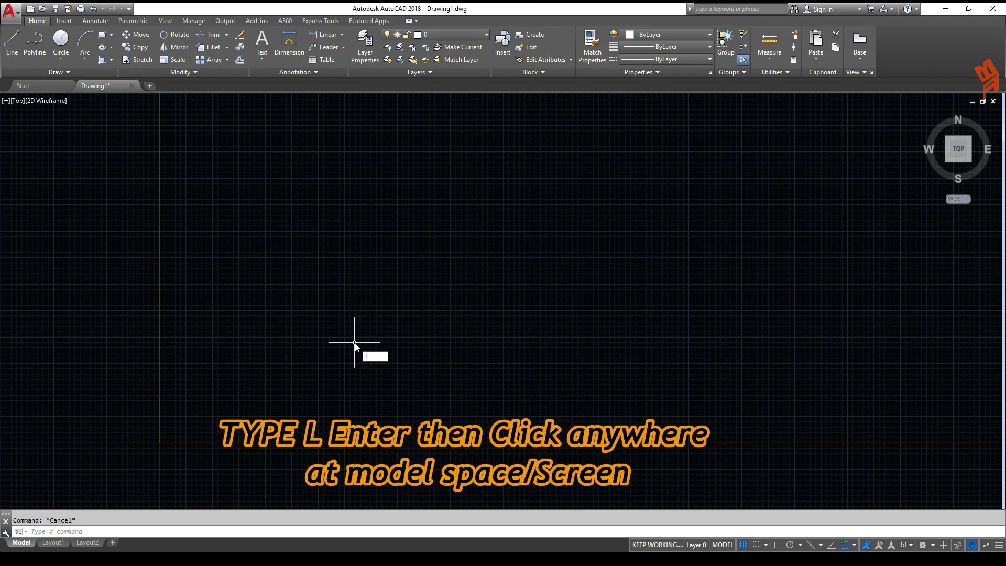
pyautogui.press('Return')
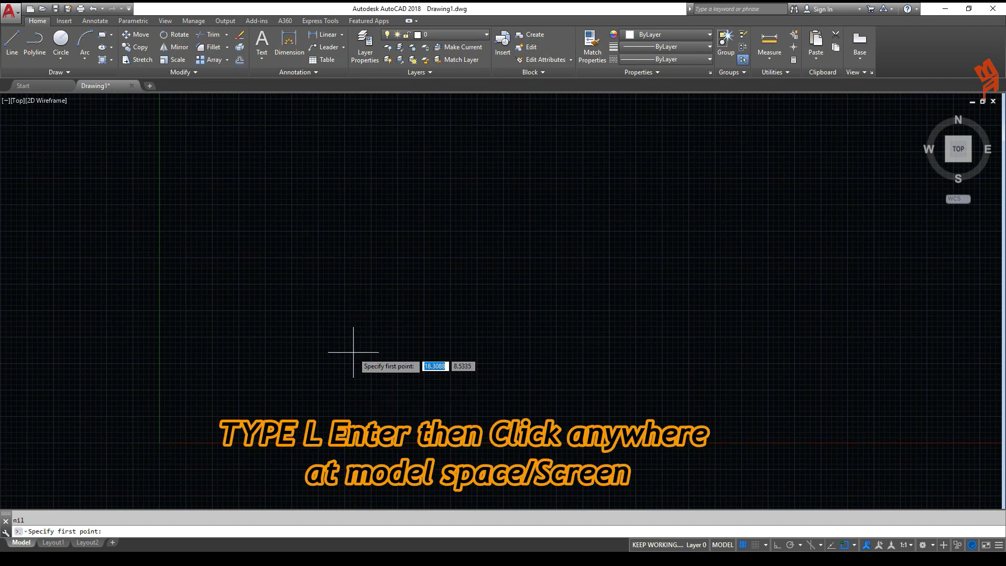
pyautogui.click(354, 352)
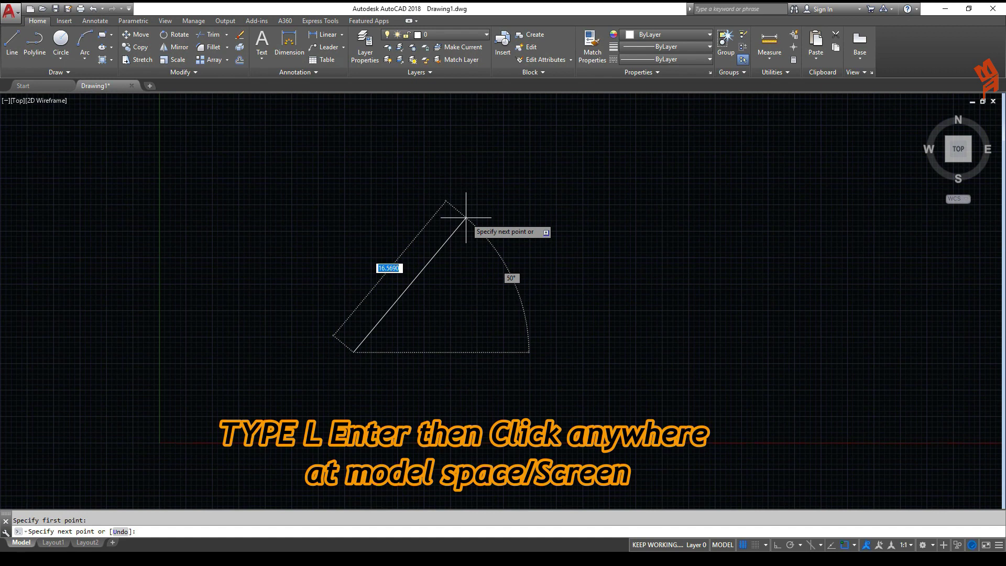
pyautogui.write('@')
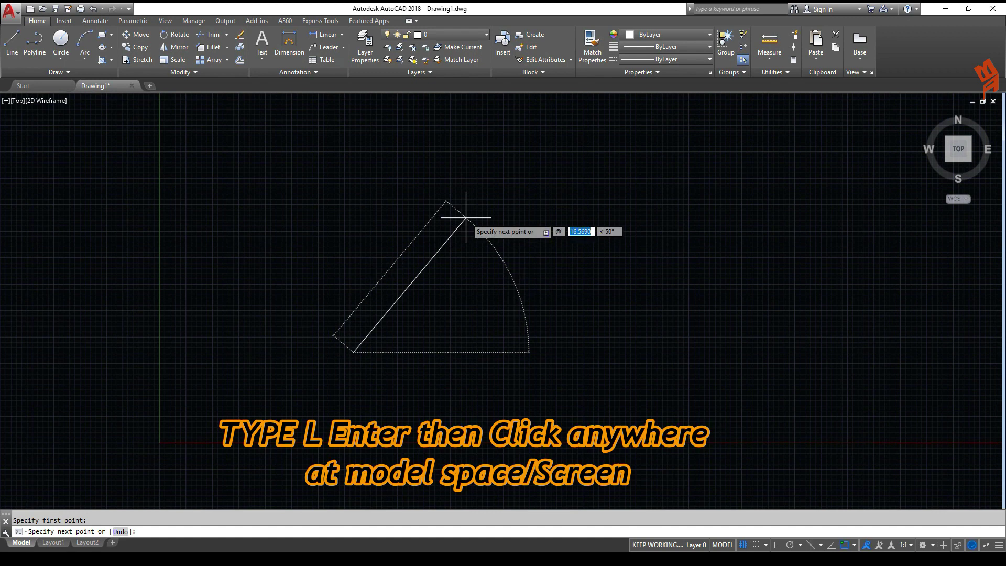
pyautogui.write('120.29')
pyautogui.press('Tab')
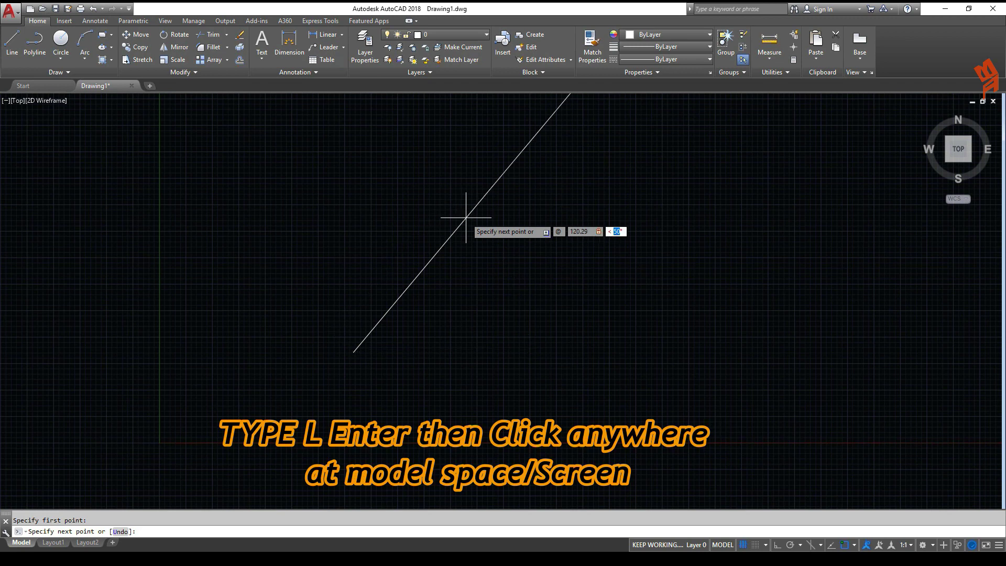
pyautogui.write('n')
pyautogui.write('77d')
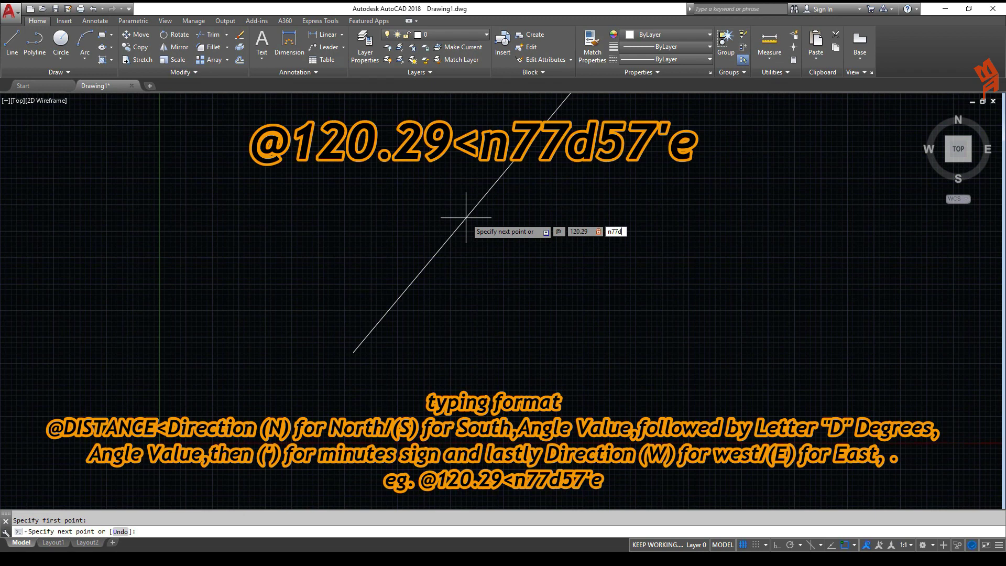
pyautogui.write("57'e")
# Step: Commit the first side, then draw the 38.83 side at bearing S16°21'E
pyautogui.press('Return')
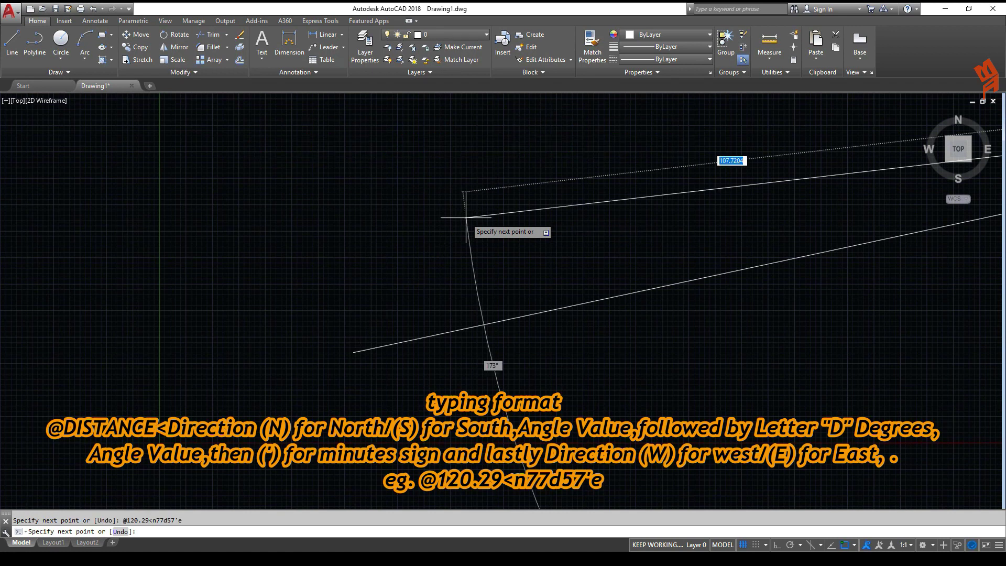
pyautogui.moveTo(665, 270); pyautogui.dragTo(614, 272, button='middle')
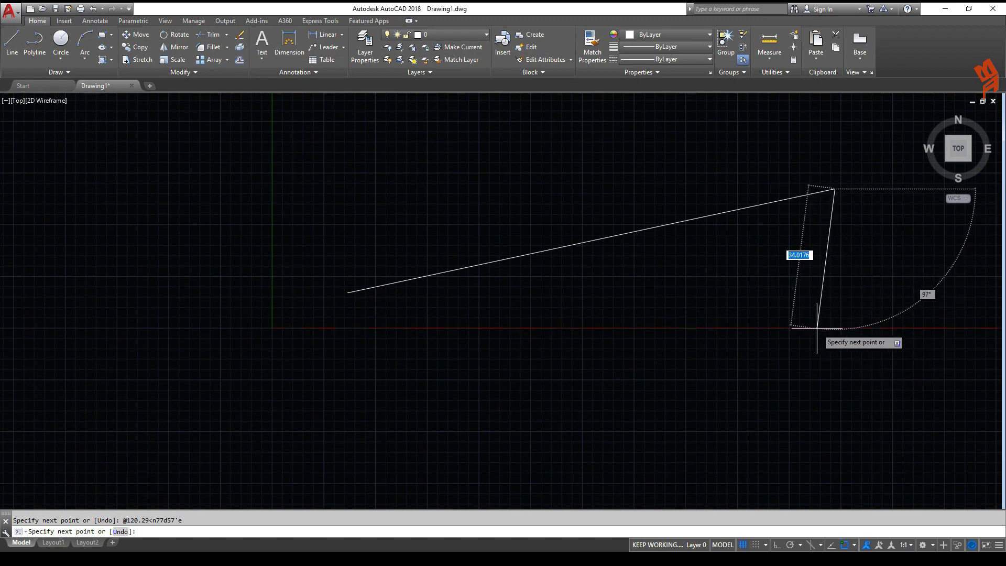
pyautogui.write('38.')
pyautogui.write('83')
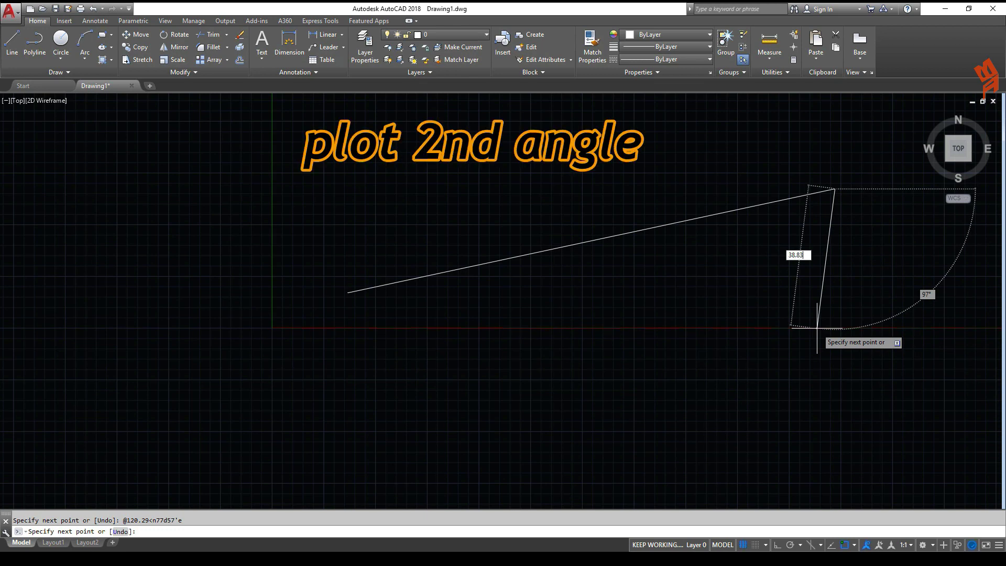
pyautogui.press('Tab')
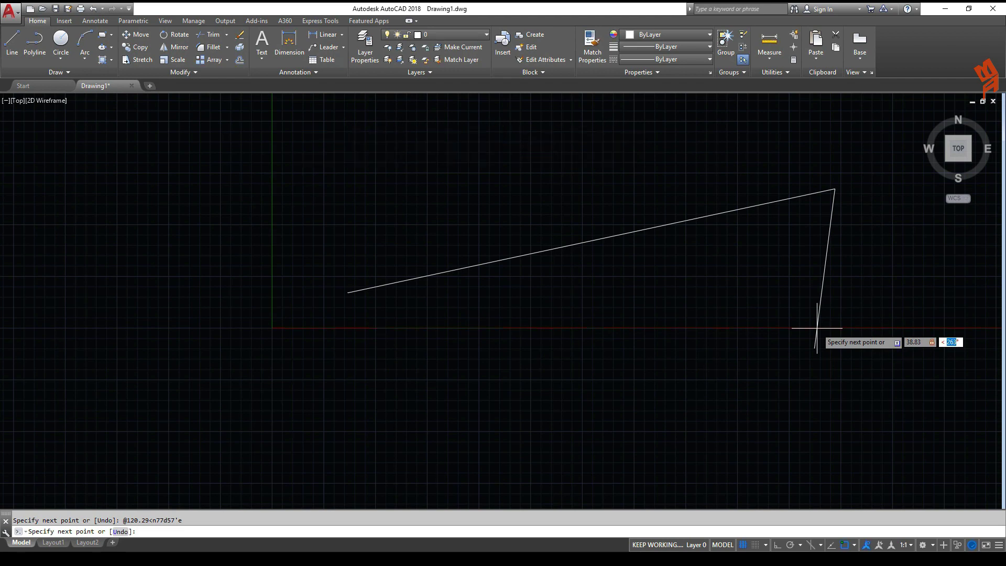
pyautogui.write('s')
pyautogui.write('16d21')
pyautogui.write("'e")
pyautogui.press('Return')
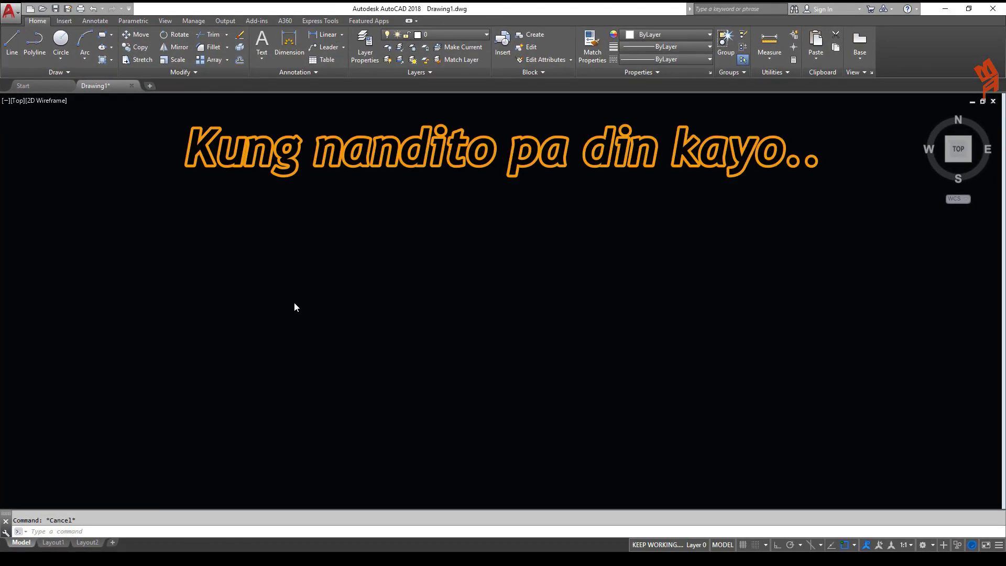
# Step: Restart the line and draw the first side 120.29 at N77°57'E
pyautogui.write('l')
pyautogui.press('Return')
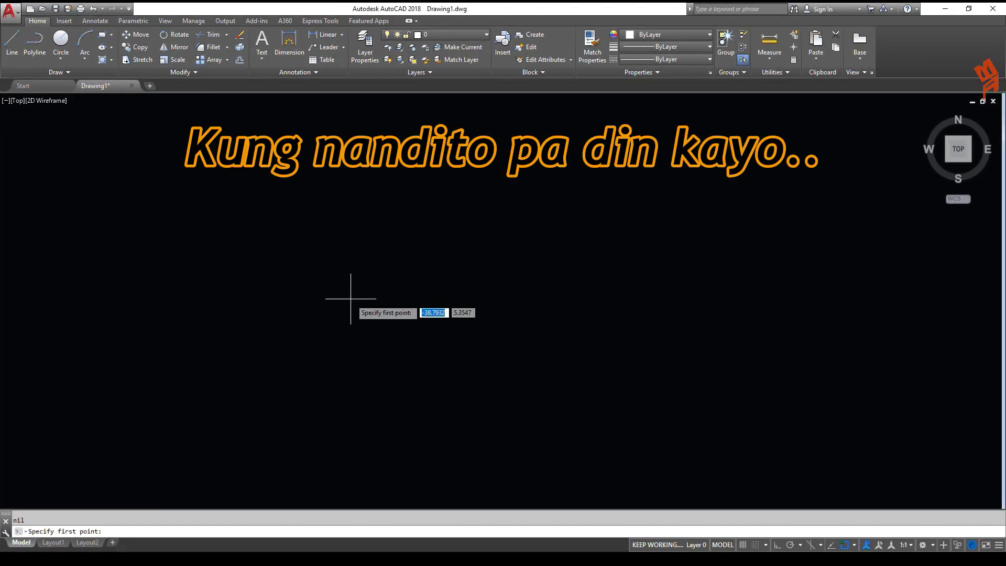
pyautogui.click(351, 299)
pyautogui.write('120.29')
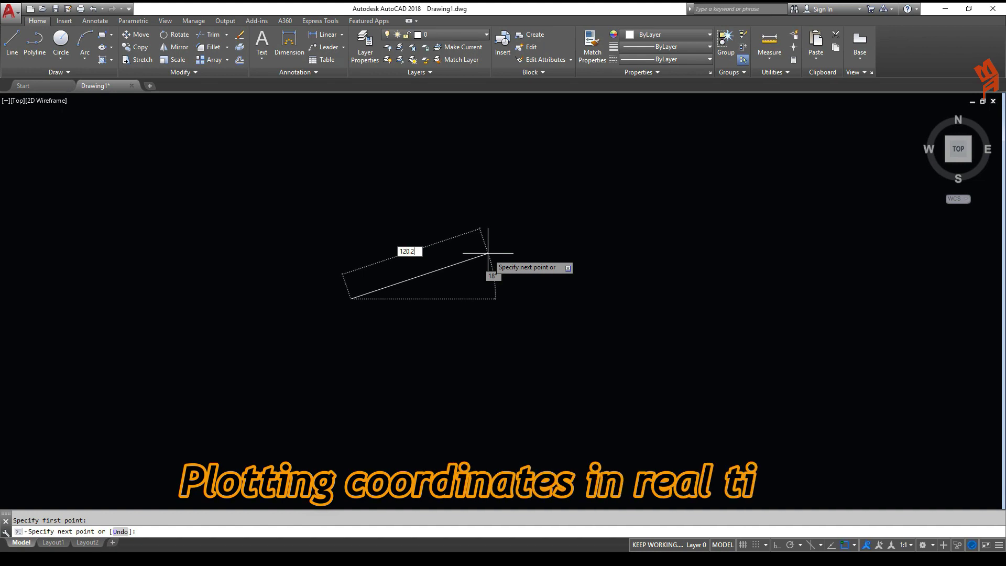
pyautogui.press('Tab')
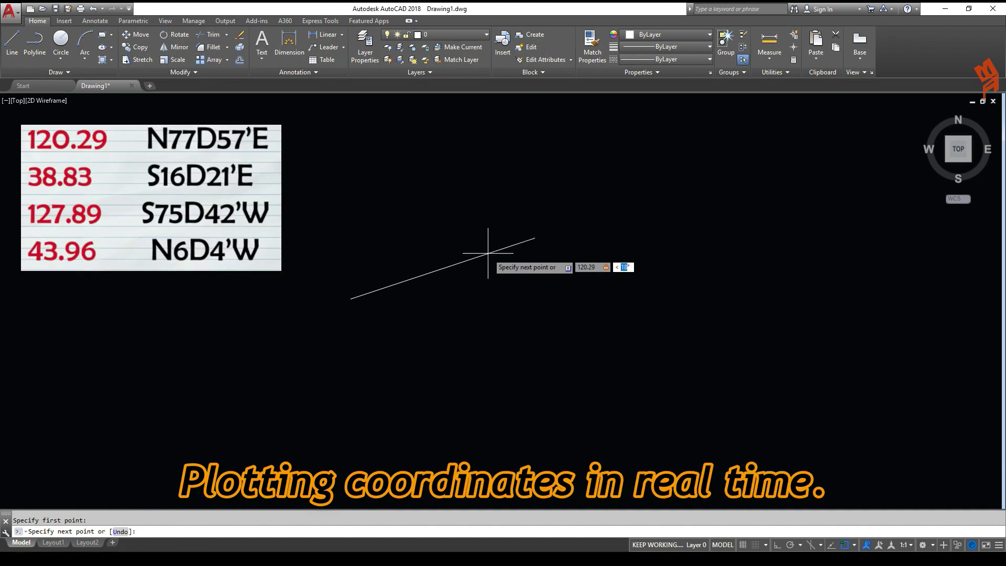
pyautogui.write("n77d57'e")
pyautogui.press('Return')
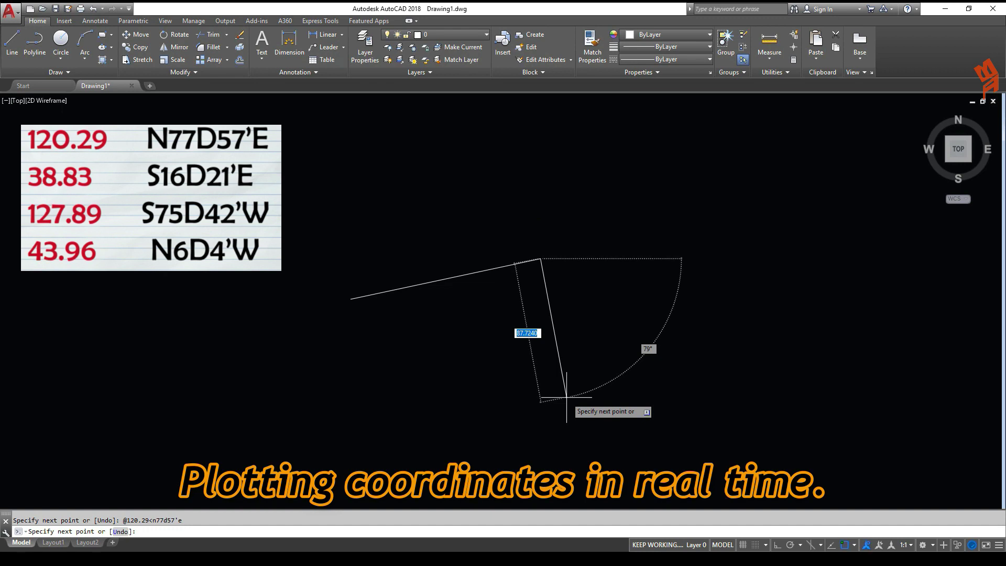
# Step: Draw the 38.83 side at S16°21'E and the 127.89 side at S75°42'W
pyautogui.write('@')
pyautogui.write('38')
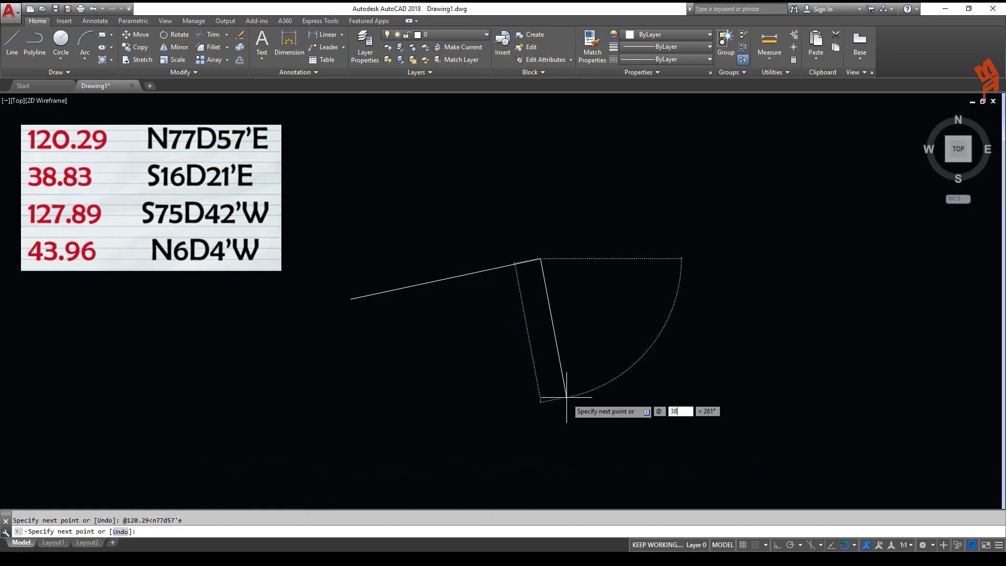
pyautogui.write('.83')
pyautogui.press('Tab')
pyautogui.write('s16d')
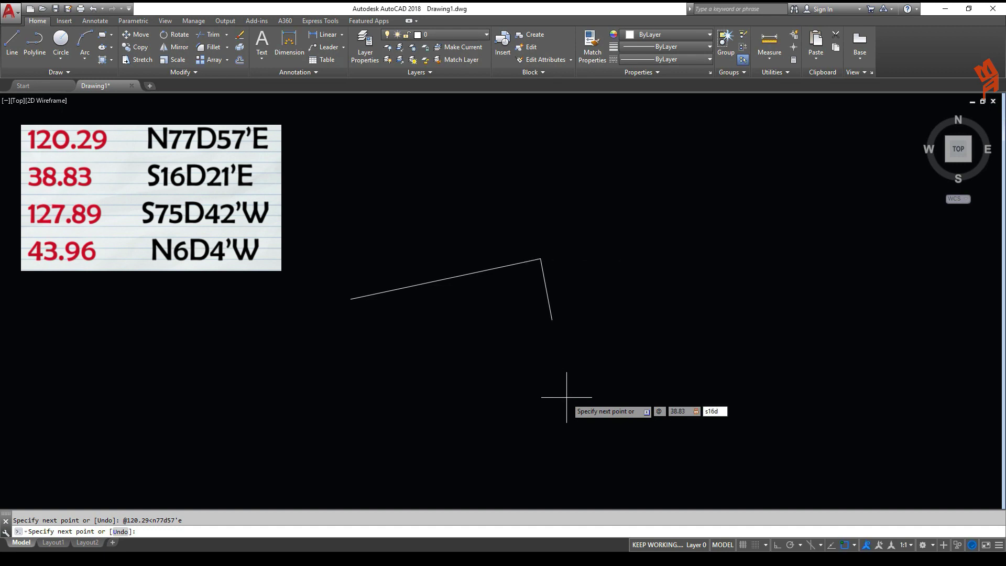
pyautogui.write("21'e")
pyautogui.press('Return')
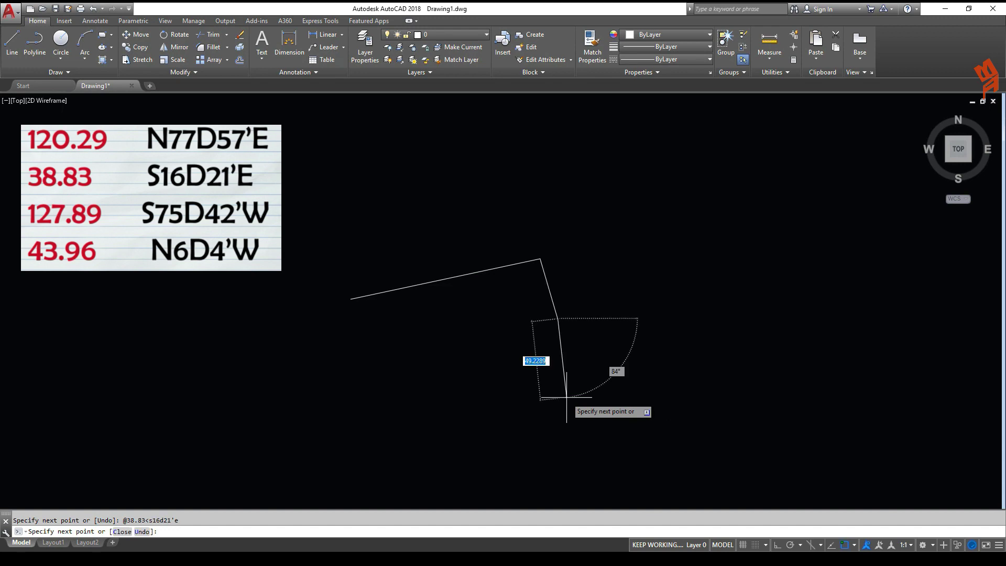
pyautogui.write('@127')
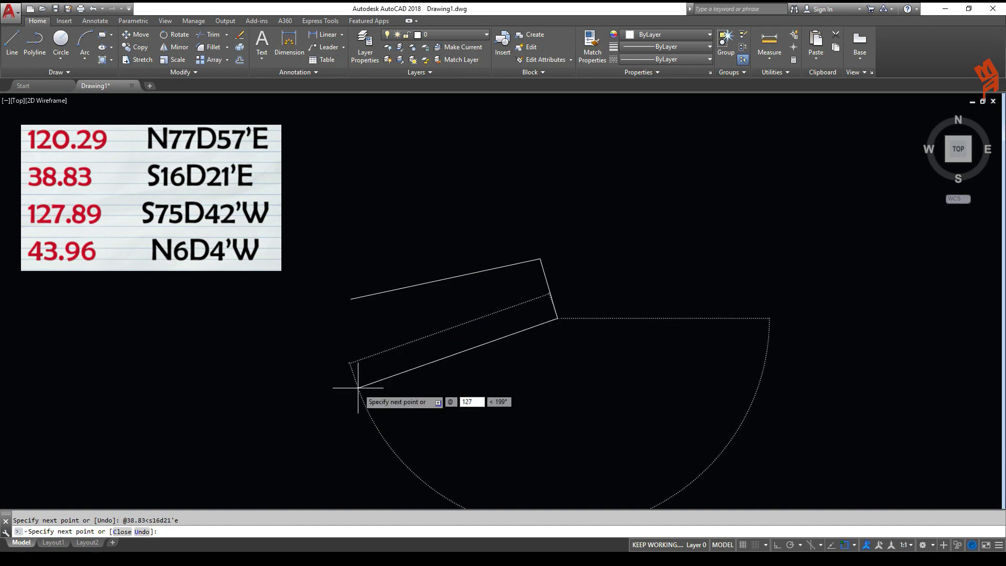
pyautogui.write('89')
pyautogui.press('Tab')
pyautogui.write('s75d42')
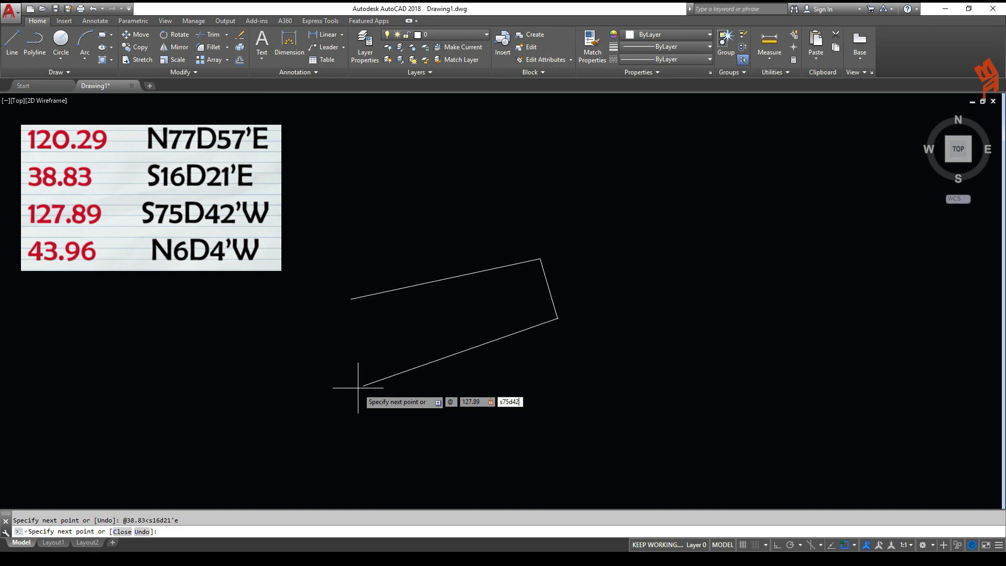
pyautogui.write("'w")
pyautogui.press('Return')
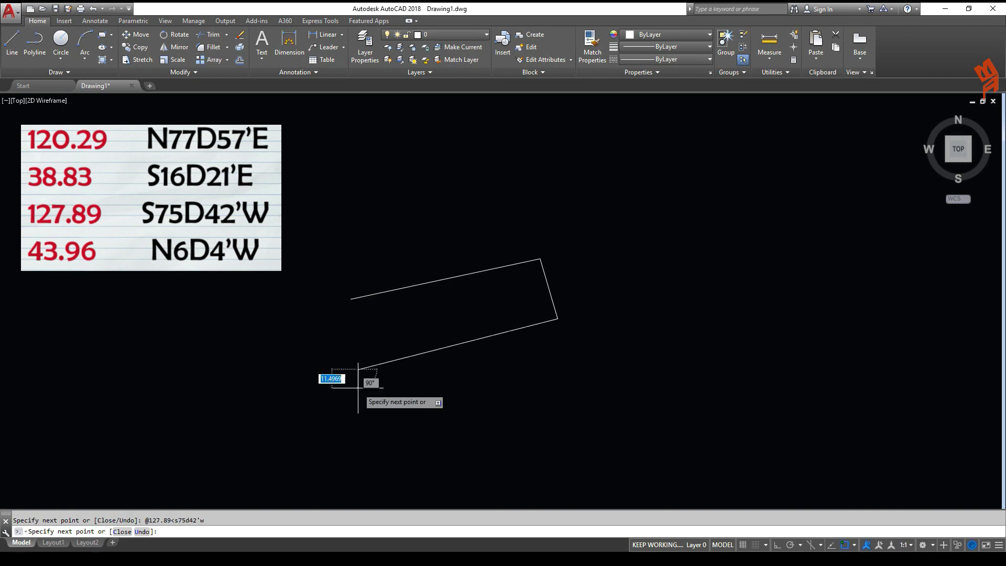
# Step: Close the lot with the 43.96 side at N6°4'W and end LINE
pyautogui.write('@')
pyautogui.write('43.96')
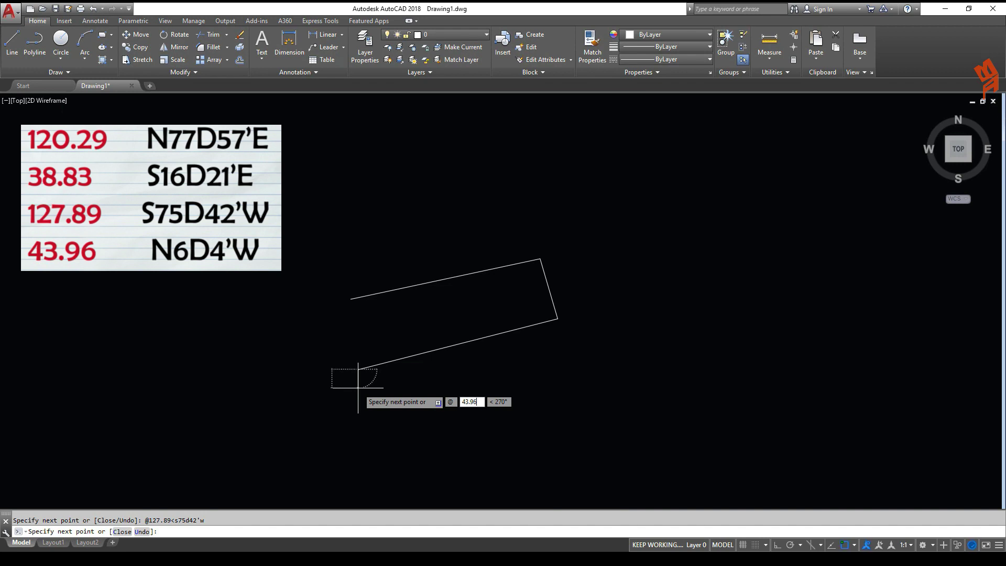
pyautogui.press('Tab')
pyautogui.write('n6d')
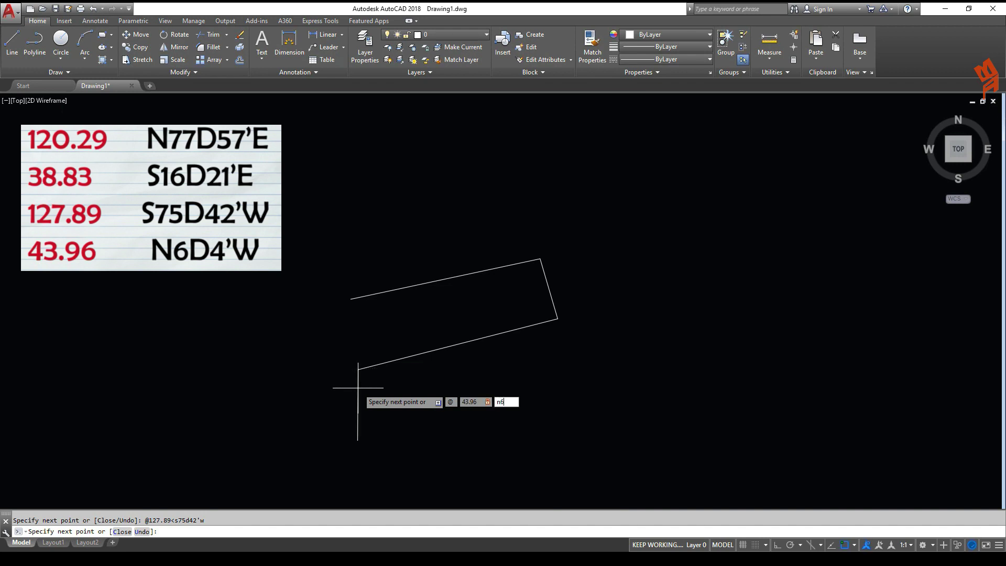
pyautogui.write("4'")
pyautogui.write('w')
pyautogui.press('Return')
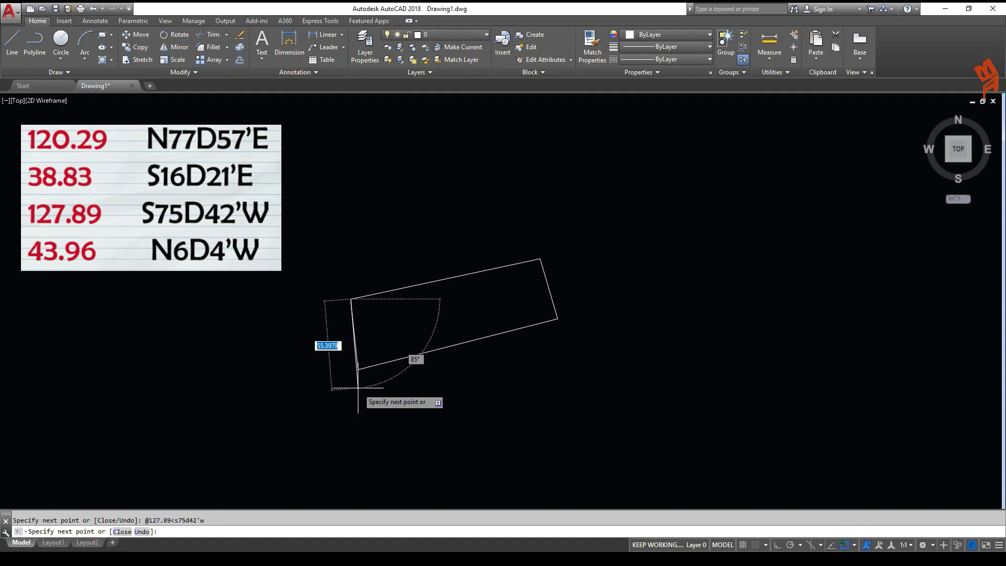
pyautogui.press('Escape')
# Step: Zoom and pan to centre the completed four-sided lot in view
pyautogui.scroll(5, 449, 314)
pyautogui.press('Escape')
pyautogui.scroll(-2, 440, 293)
pyautogui.moveTo(427, 299)
pyautogui.mouseDown(button='middle')
pyautogui.moveTo(491, 295)
pyautogui.moveTo(478, 286)
pyautogui.mouseUp(button='middle')
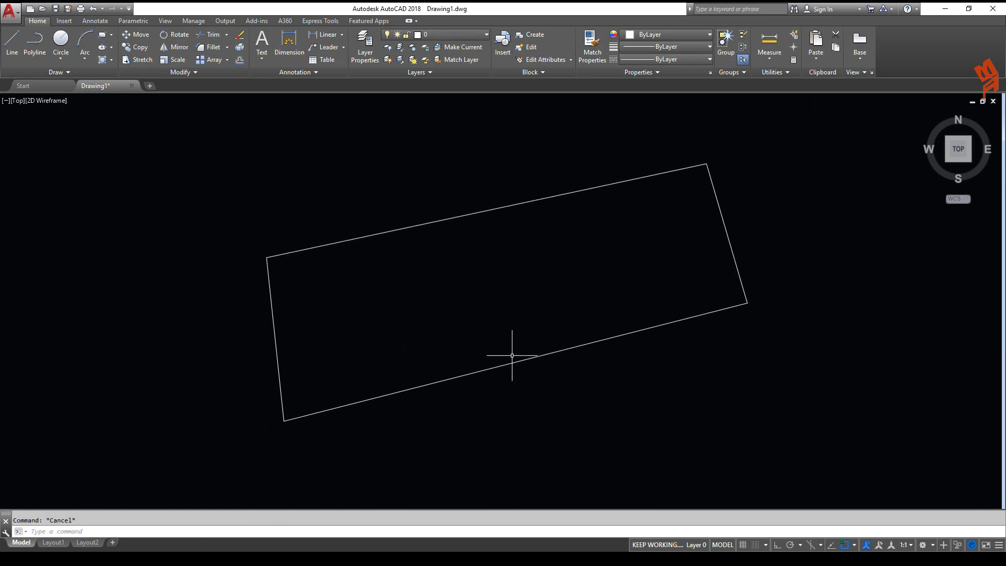
pyautogui.moveTo(512, 355); pyautogui.dragTo(494, 350, button='middle')
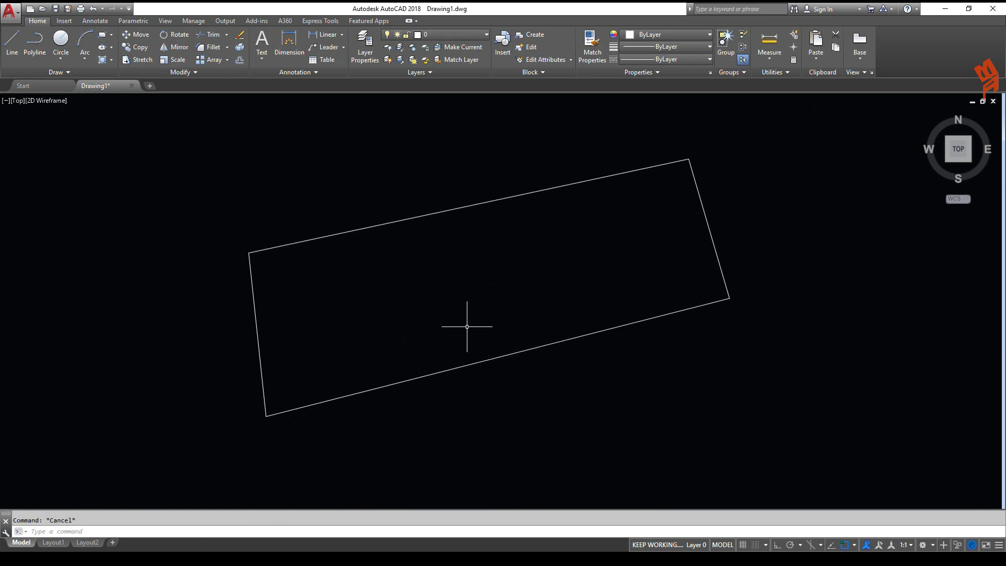
pyautogui.moveTo(475, 316); pyautogui.dragTo(429, 321, button='middle')
pyautogui.moveTo(498, 298); pyautogui.dragTo(509, 302, button='middle')
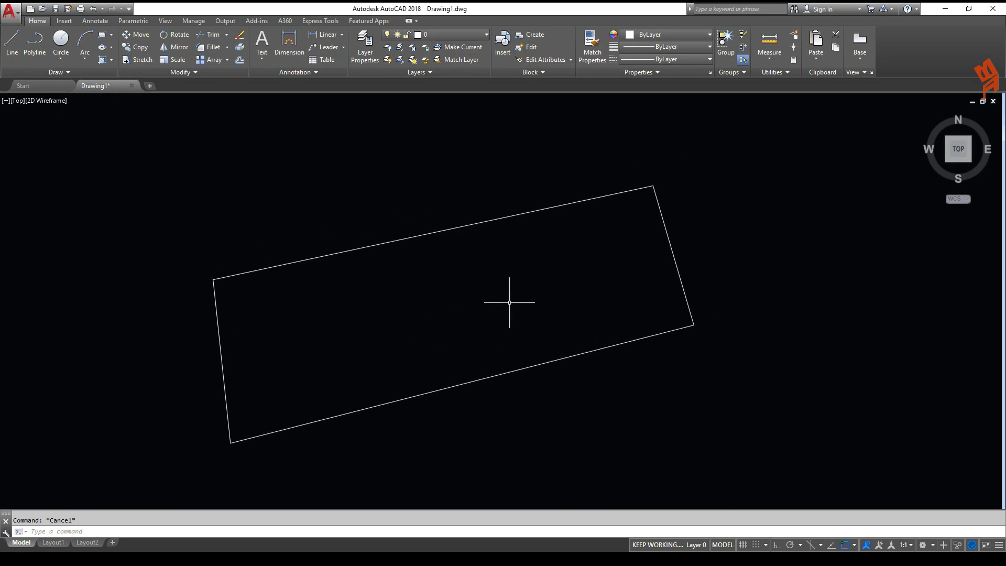
pyautogui.moveTo(292, 280)
pyautogui.mouseDown(button='middle')
pyautogui.moveTo(370, 298)
pyautogui.moveTo(360, 283)
pyautogui.mouseUp(button='middle')
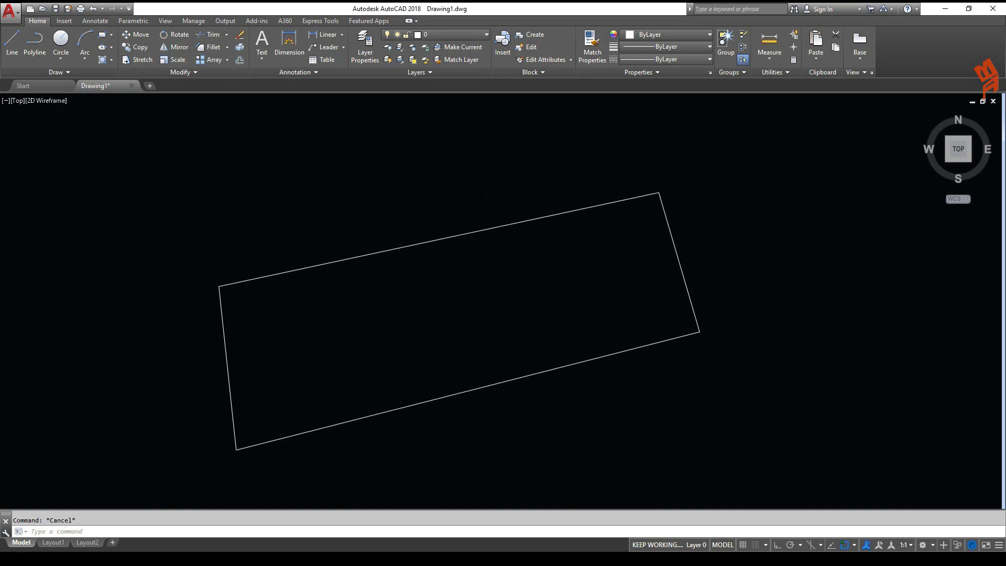
pyautogui.moveTo(398, 312)
pyautogui.mouseDown(button='middle')
pyautogui.moveTo(393, 294)
pyautogui.moveTo(404, 303)
pyautogui.mouseUp(button='middle')
# Step: Discard the pending command and an abandoned polyline start, recentring the lot
pyautogui.press('Escape')
pyautogui.write('pl')
pyautogui.press('Return')
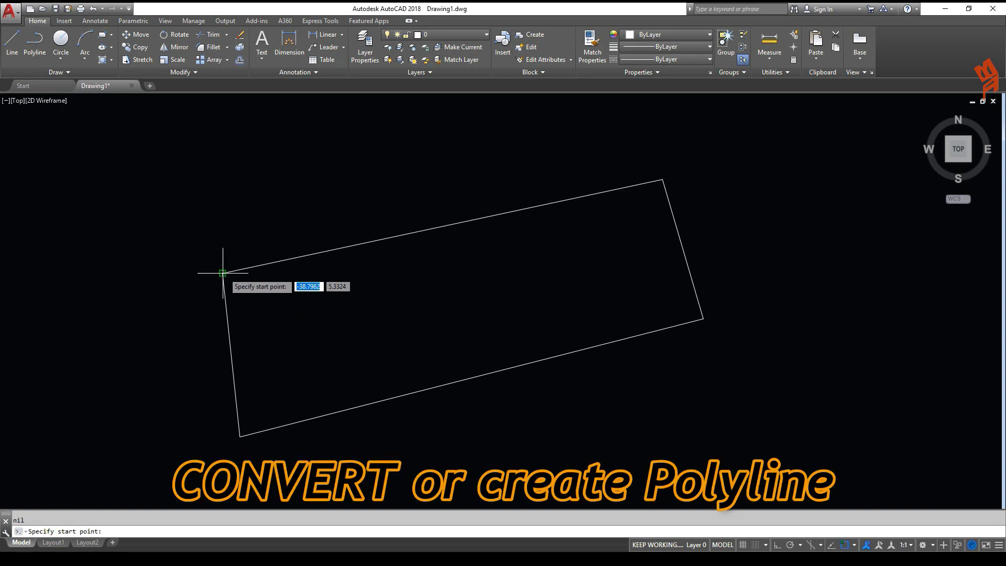
pyautogui.click(223, 272)
pyautogui.press('Escape')
pyautogui.press('Escape')
pyautogui.moveTo(444, 301); pyautogui.dragTo(457, 293, button='middle')
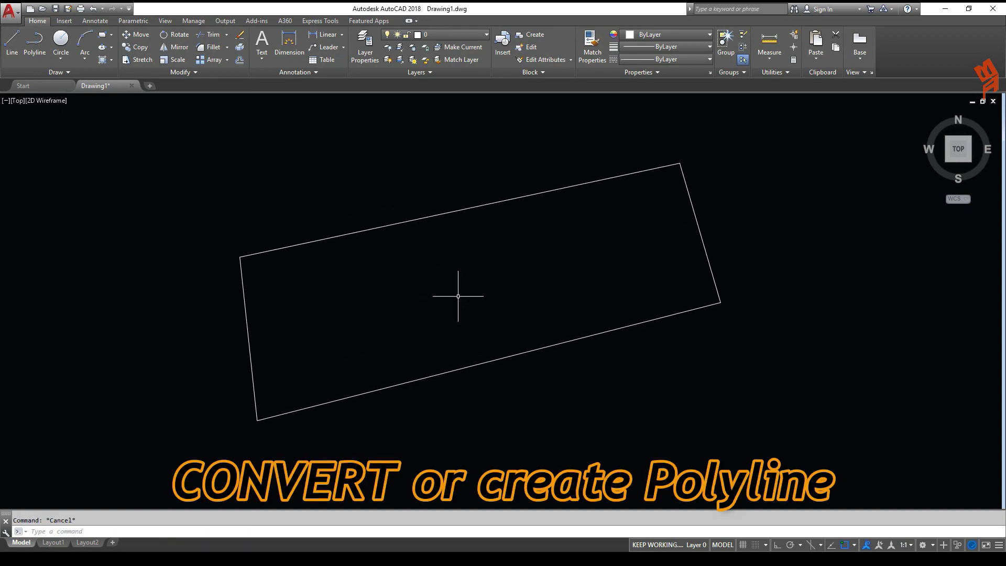
# Step: Run BOUNDARY (BO) and pick a point inside the lot to create one closed polyline
pyautogui.write('bo')
pyautogui.press('Return')
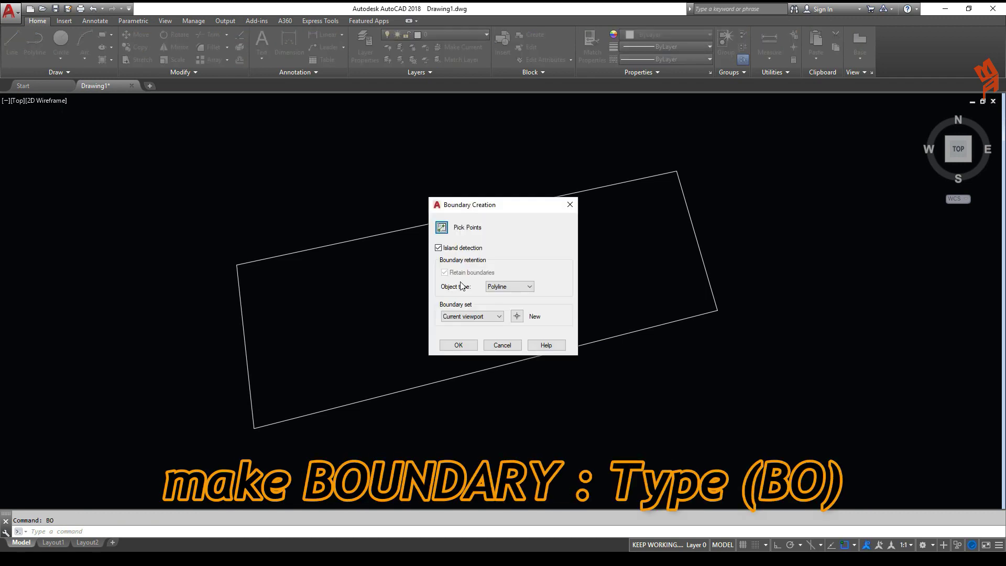
pyautogui.click(442, 227)
pyautogui.click(449, 292)
pyautogui.press('Return')
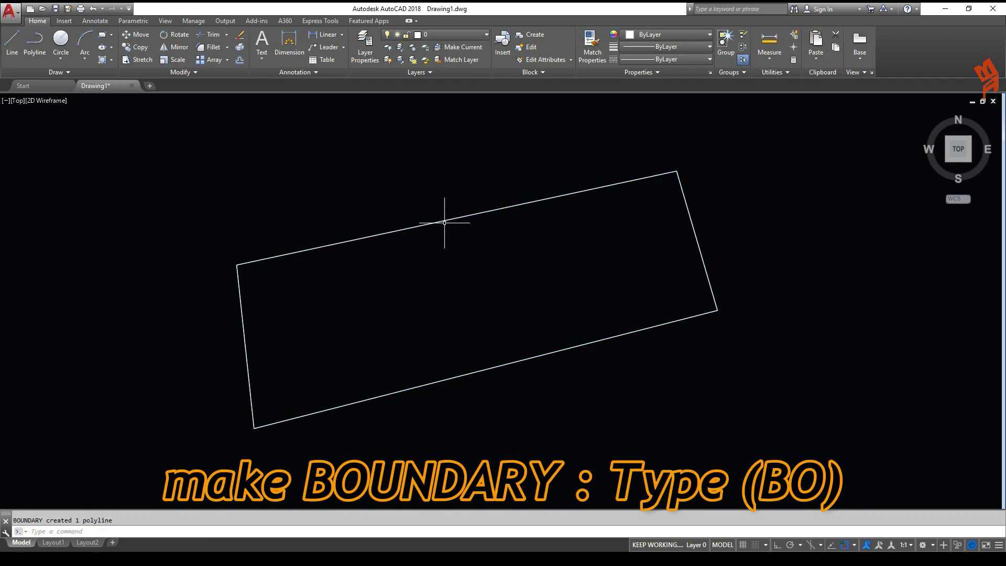
pyautogui.press('Escape')
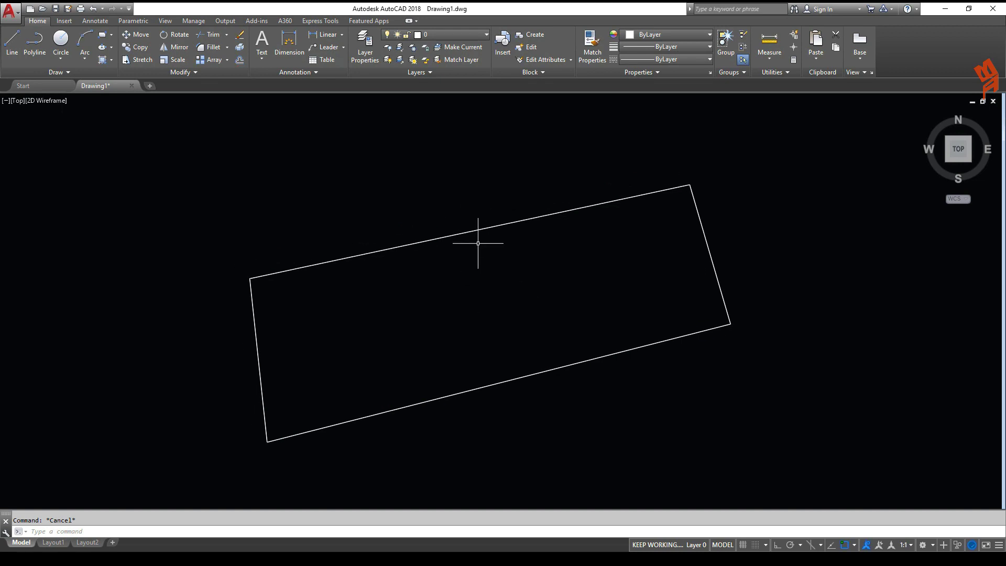
# Step: Define the selected outline as block lot1 with its base point at the lower-left corner
pyautogui.scroll(-2, 487, 265)
pyautogui.click(554, 364)
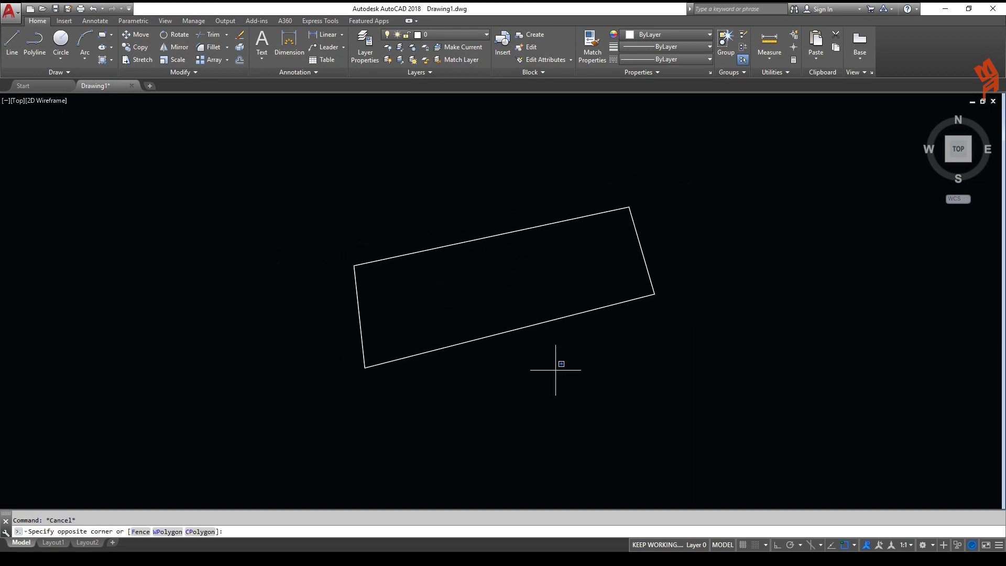
pyautogui.click(419, 335)
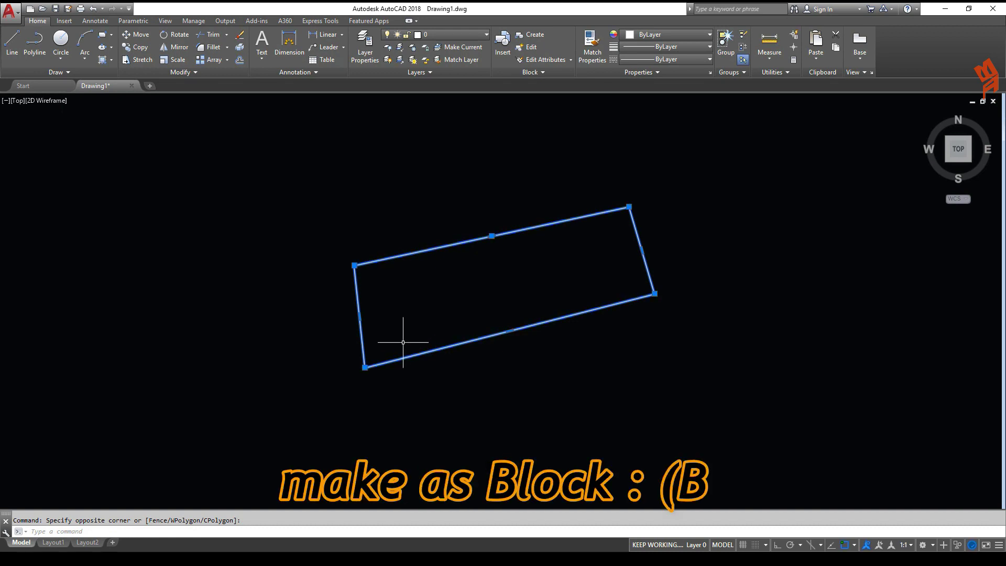
pyautogui.write('B')
pyautogui.press('Return')
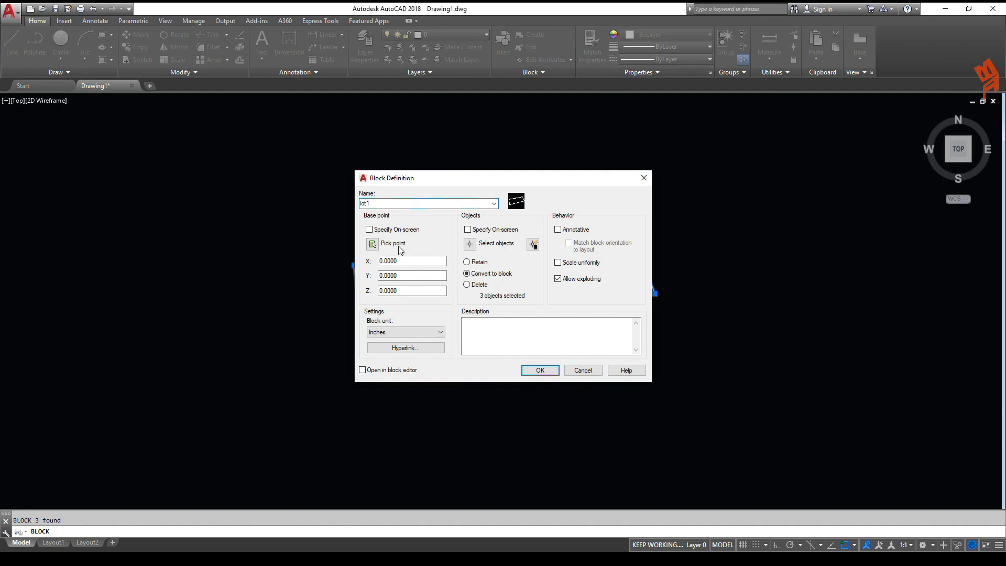
pyautogui.click(372, 244)
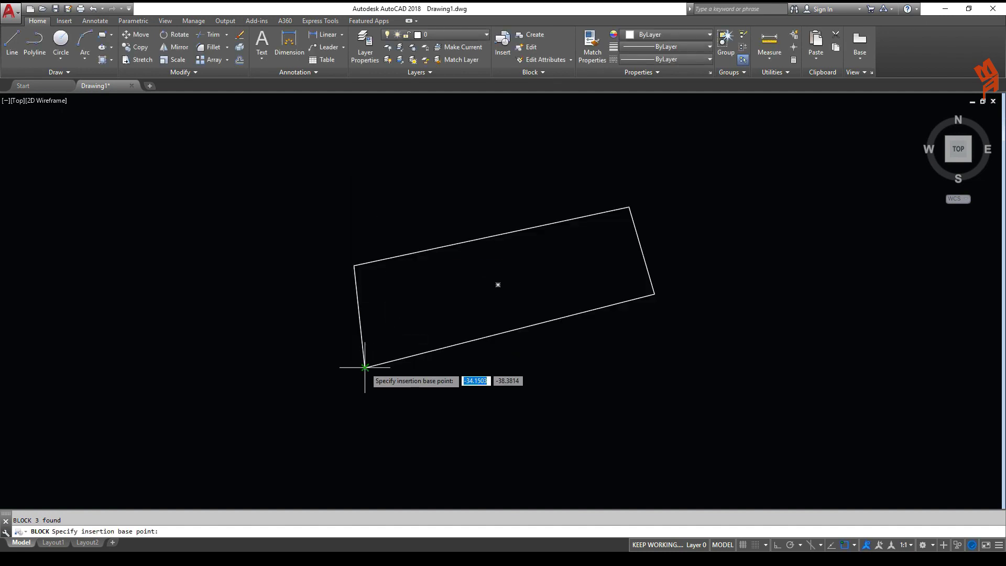
pyautogui.click(365, 367)
pyautogui.click(540, 370)
# Step: Recentre the view and select the lot1 block
pyautogui.scroll(-3, 536, 367)
pyautogui.moveTo(536, 367)
pyautogui.mouseDown(button='middle')
pyautogui.moveTo(474, 326)
pyautogui.moveTo(450, 275)
pyautogui.moveTo(468, 301)
pyautogui.moveTo(478, 254)
pyautogui.mouseUp(button='middle')
pyautogui.scroll(2, 461, 288)
pyautogui.press('Escape')
pyautogui.click(459, 265)
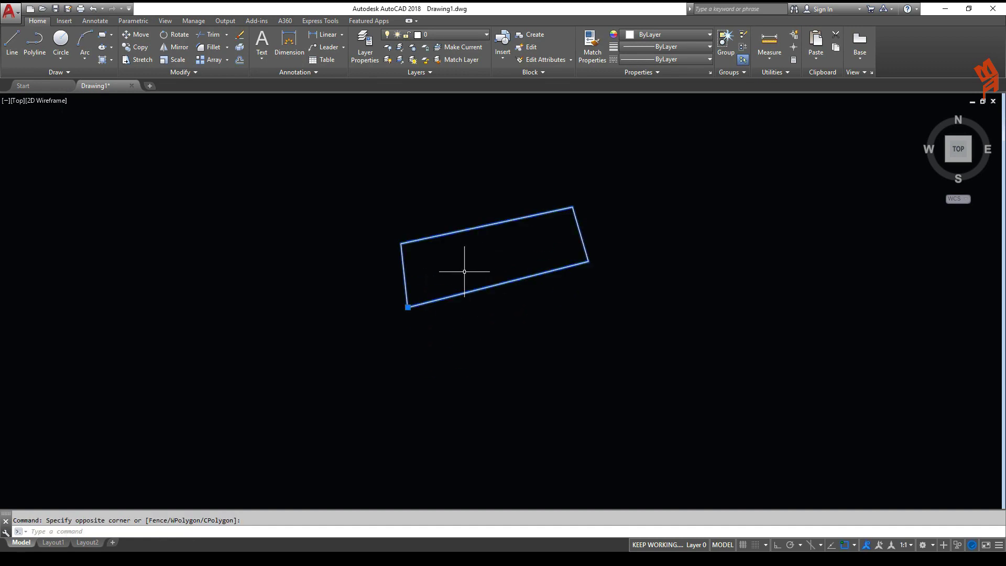
# Step: Copy the lot1 block and place the copy to the right
pyautogui.moveTo(460, 265)
pyautogui.mouseDown(button='middle')
pyautogui.moveTo(451, 303)
pyautogui.moveTo(428, 303)
pyautogui.moveTo(420, 322)
pyautogui.mouseUp(button='middle')
pyautogui.press('Escape')
pyautogui.click(466, 335)
pyautogui.click(438, 299)
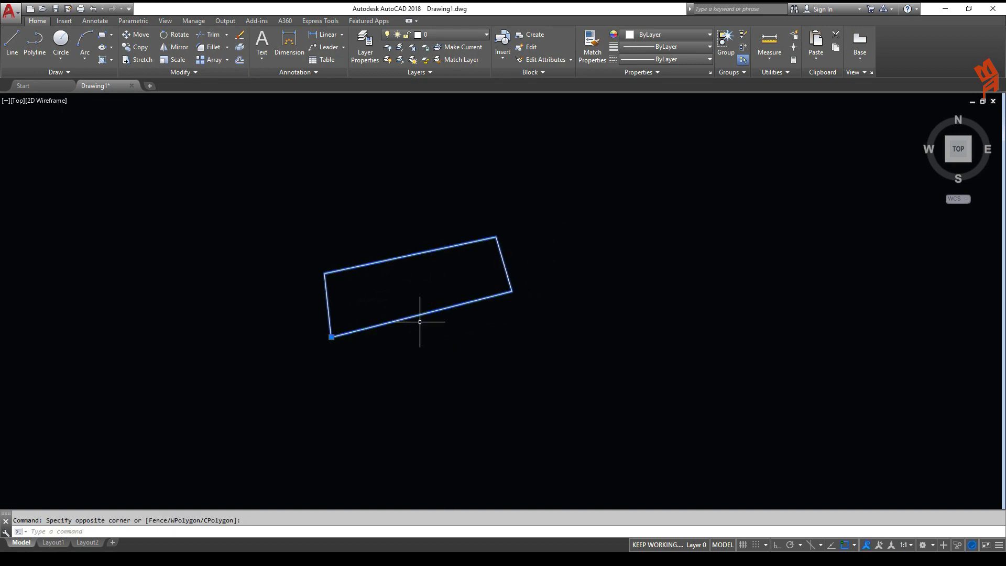
pyautogui.press('Escape')
pyautogui.click(819, 336)
pyautogui.click(715, 388)
# Step: Scale the copy by 1000 from its lower-left corner
pyautogui.moveTo(714, 388); pyautogui.dragTo(537, 388, button='middle')
pyautogui.press('Escape')
pyautogui.click(548, 304)
pyautogui.click(504, 360)
pyautogui.write('sc')
pyautogui.press('Return')
pyautogui.click(484, 342)
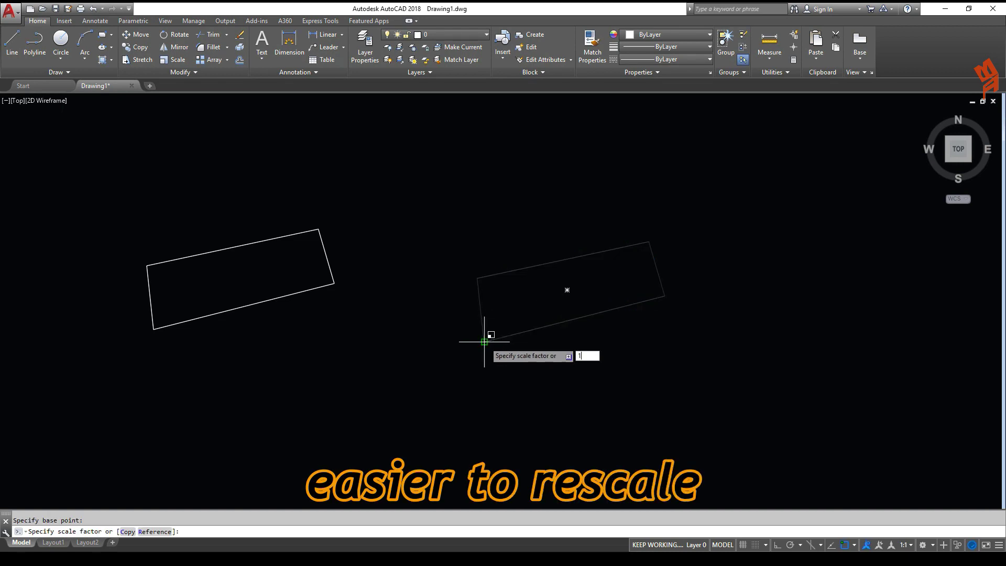
pyautogui.press('Return')
# Step: Zoom to extents to fit the enlarged copy in view
pyautogui.scroll(-3, 483, 332)
pyautogui.write('z')
pyautogui.press('Return')
pyautogui.write('e')
pyautogui.press('Return')
# Step: Rotate the enlarged copy 90° about its base point with Ortho on
pyautogui.scroll(-2, 419, 331)
pyautogui.click(482, 294)
pyautogui.click(467, 426)
pyautogui.write('ro')
pyautogui.press('Return')
pyautogui.click(456, 346)
pyautogui.press('F8')
pyautogui.click(460, 285)
pyautogui.scroll(-5, 481, 277)
pyautogui.press('Escape')
pyautogui.scroll(4, 502, 272)
pyautogui.scroll(3, 519, 249)
pyautogui.scroll(-3, 514, 234)
pyautogui.click(530, 287)
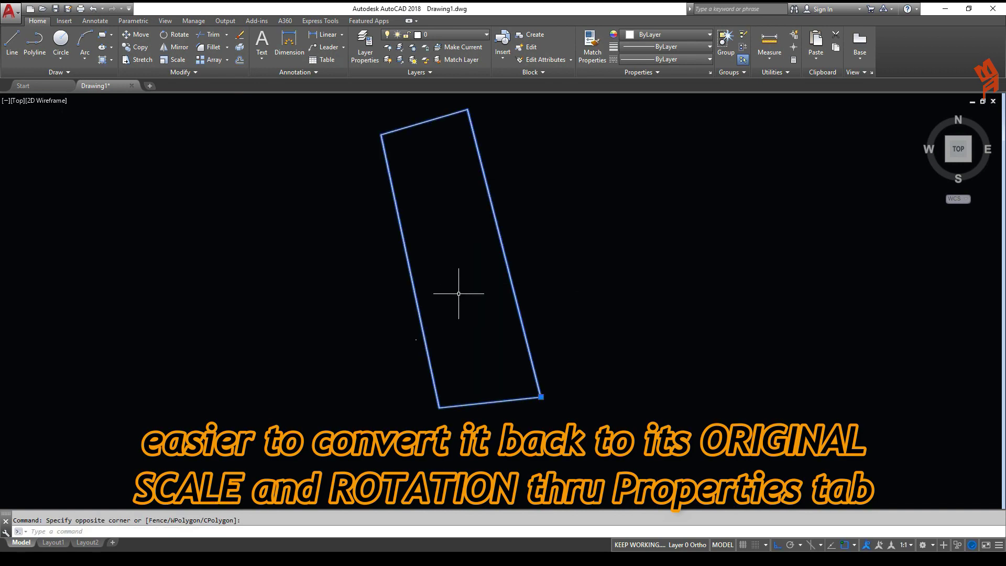
# Step: Set the selected block's Rotation from 90 to 0 in Properties
pyautogui.hotkey('ctrl', '1')
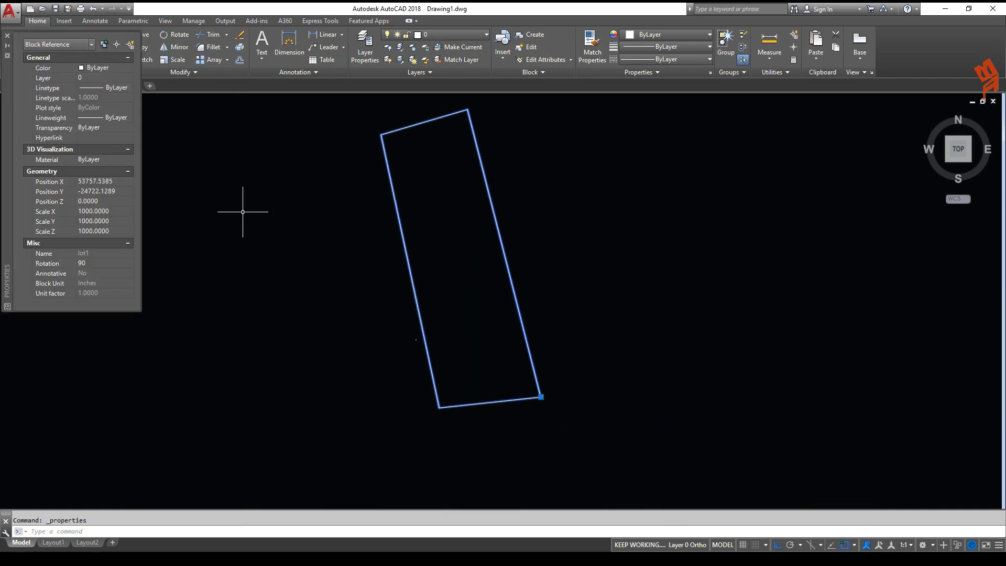
pyautogui.click(93, 264)
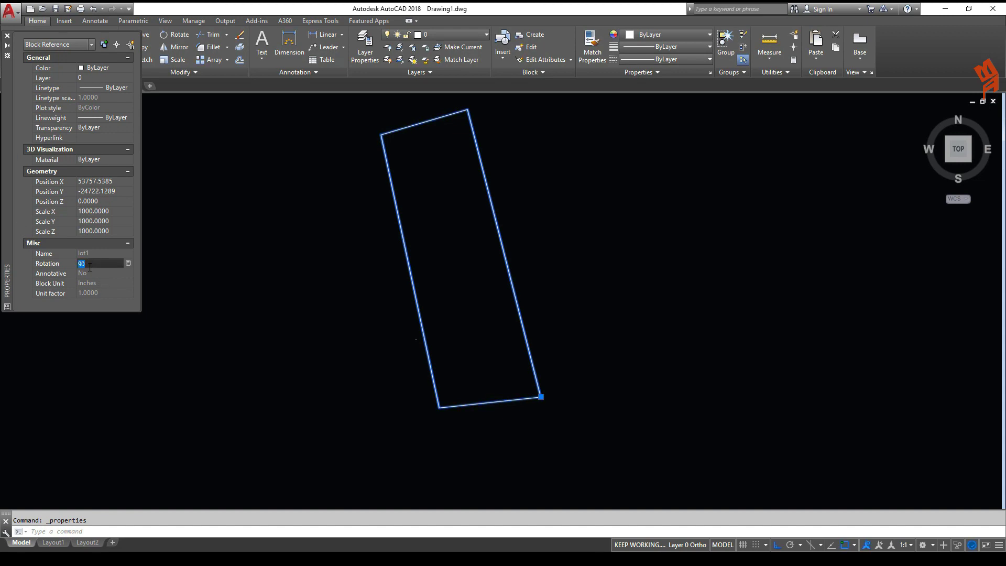
pyautogui.write('0')
pyautogui.press('Return')
pyautogui.press('Escape')
# Step: Draw a two-segment polyline shaped like a numeral 1 beside the lot
pyautogui.moveTo(630, 366)
pyautogui.mouseDown(button='middle')
pyautogui.moveTo(459, 383)
pyautogui.moveTo(450, 373)
pyautogui.mouseUp(button='middle')
pyautogui.moveTo(660, 362); pyautogui.dragTo(623, 367, button='middle')
pyautogui.write('pl')
pyautogui.press('Return')
pyautogui.click(637, 356)
pyautogui.click(637, 220)
pyautogui.click(602, 250)
pyautogui.press('Escape')
pyautogui.moveTo(644, 330)
pyautogui.mouseDown(button='middle')
pyautogui.moveTo(698, 332)
pyautogui.moveTo(697, 309)
pyautogui.mouseUp(button='middle')
pyautogui.moveTo(620, 288); pyautogui.dragTo(607, 310, button='middle')
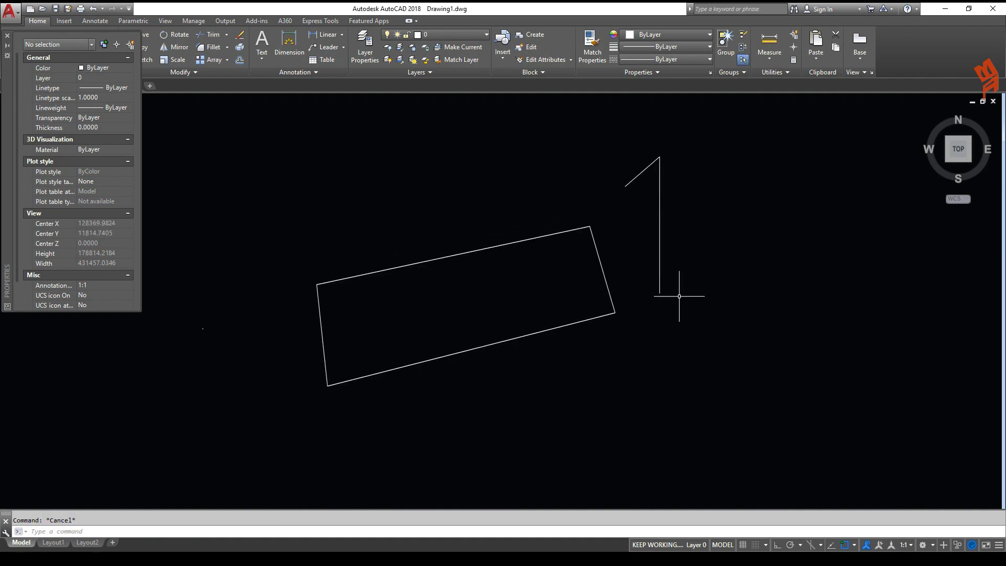